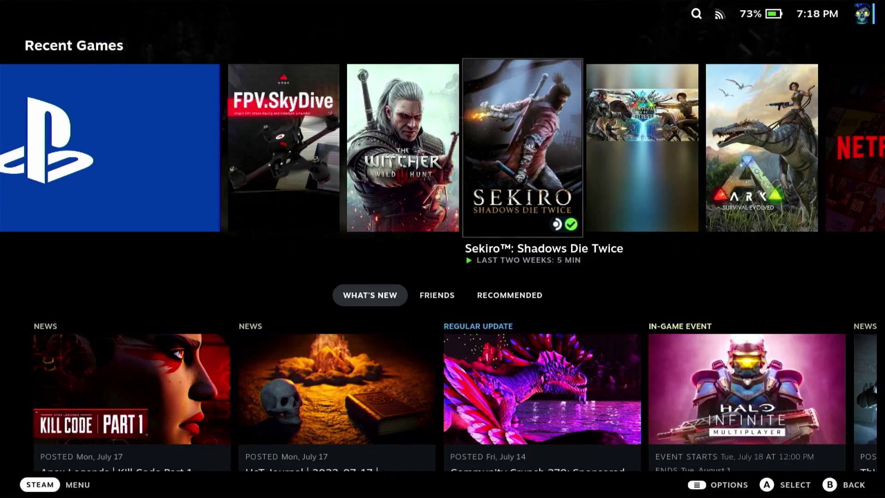
Open the chiaki4deck page from the recent games.
key(Left)
key(Left)
key(Left)
key(Right)
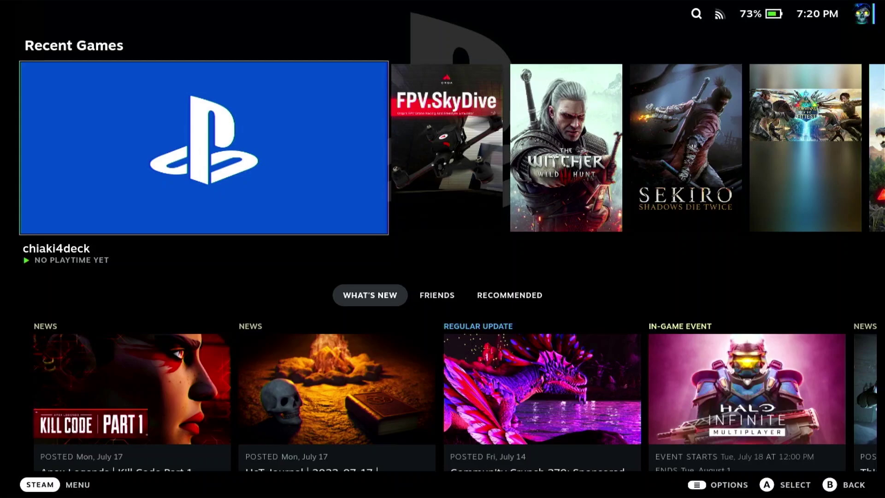
key(Right)
key(Left)
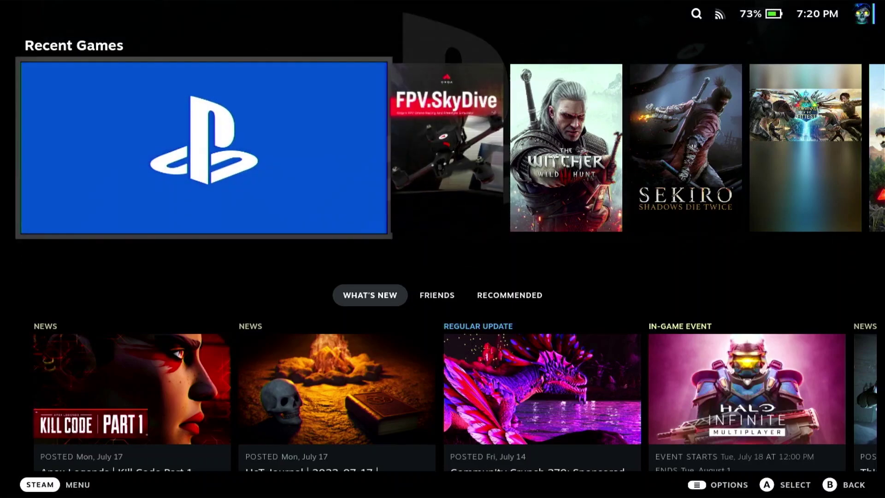
key(Return)
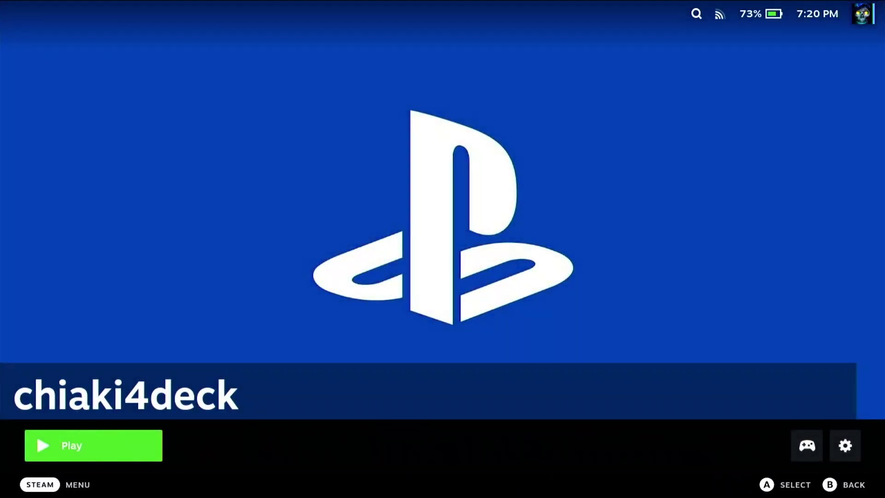
Open the controller settings for chiaki4deck.
key(Down)
key(Up)
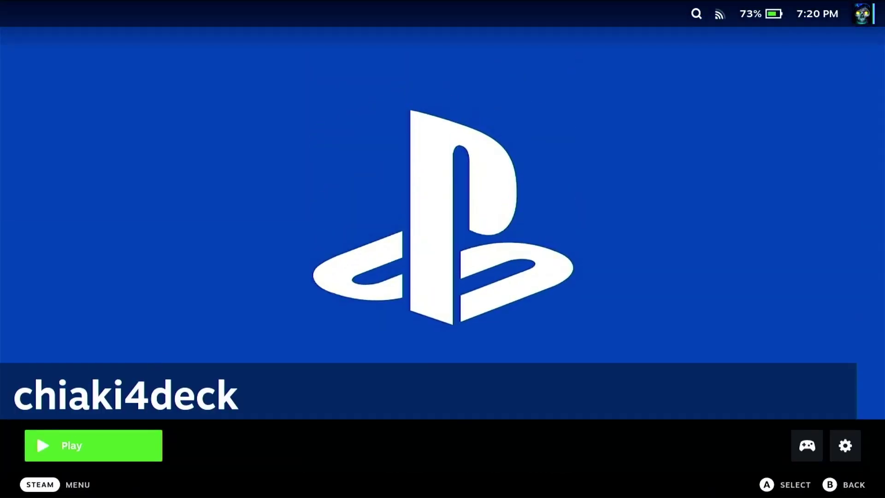
key(Right)
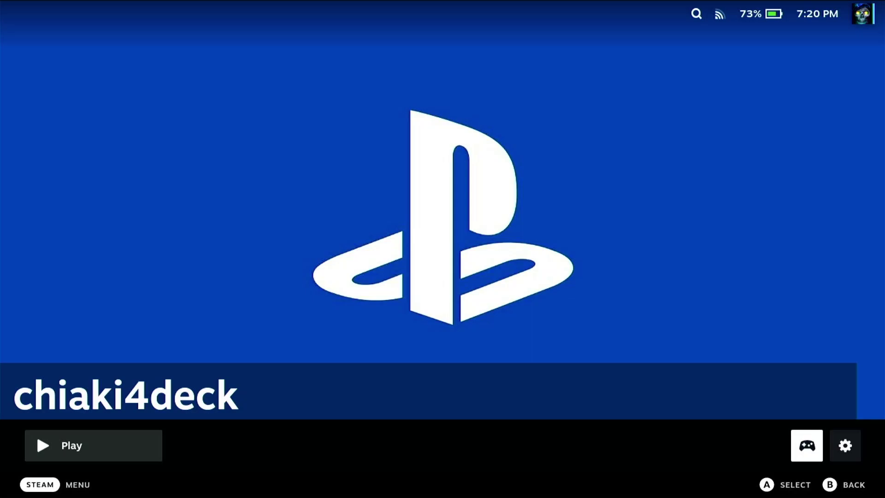
key(Return)
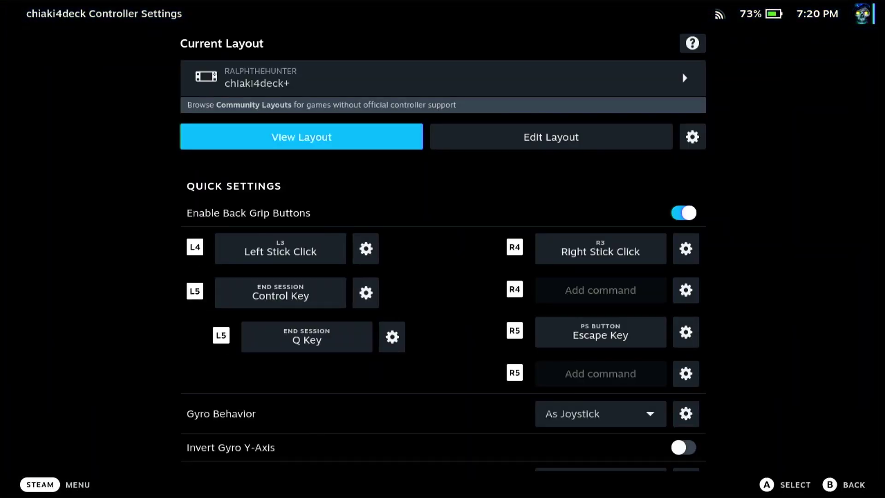
Examine the current controller layout and the back grip button assignments in its quick settings.
key(Down)
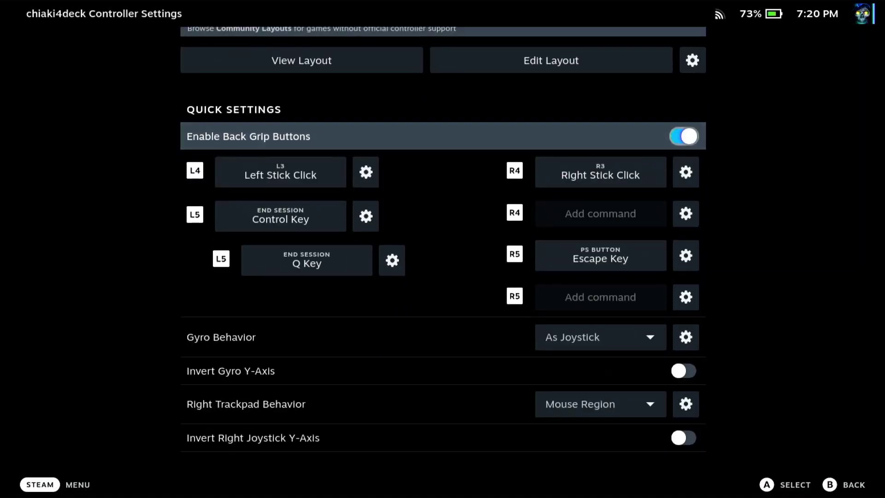
key(Up)
key(Up)
key(Up)
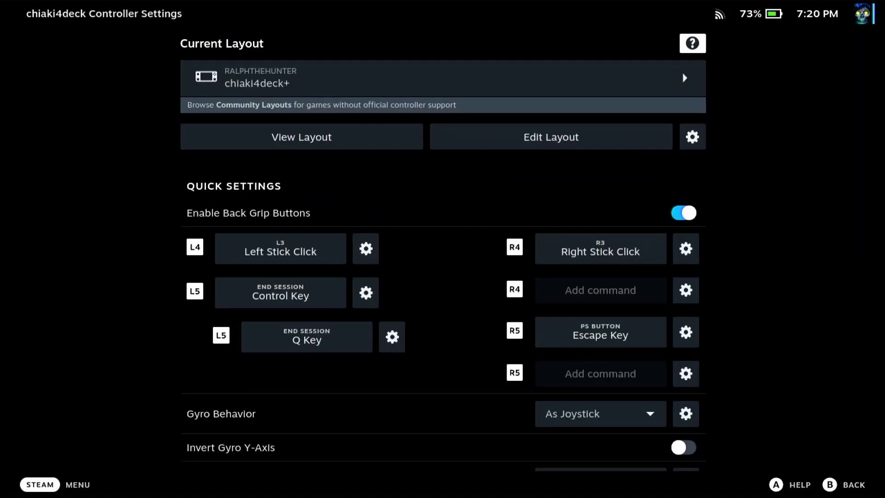
key(Down)
key(Down)
key(Down)
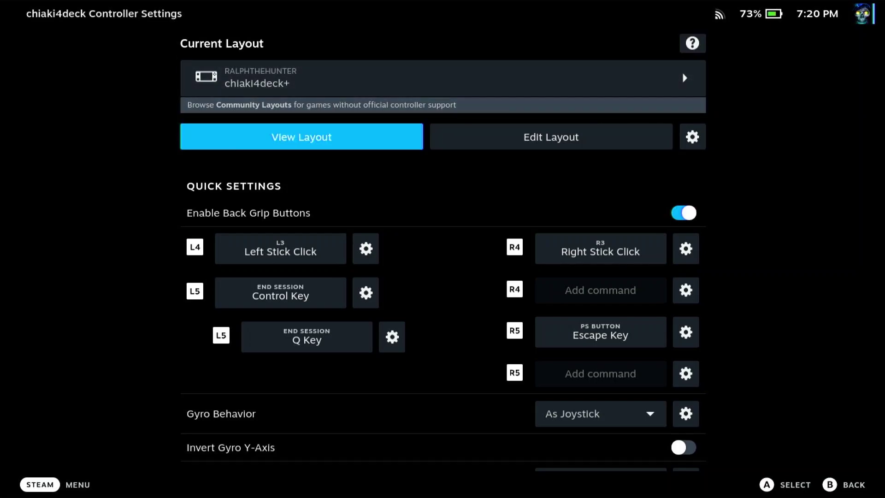
key(Down)
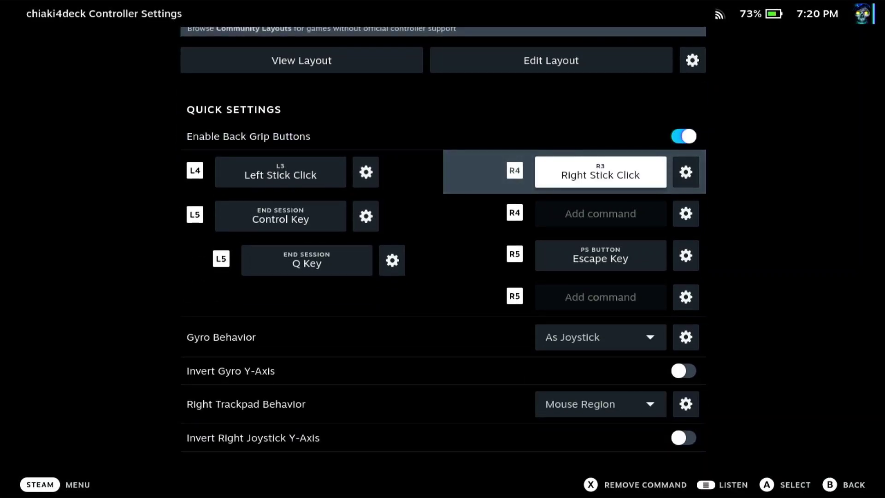
key(Left)
key(Right)
key(Up)
key(Up)
key(Up)
key(Up)
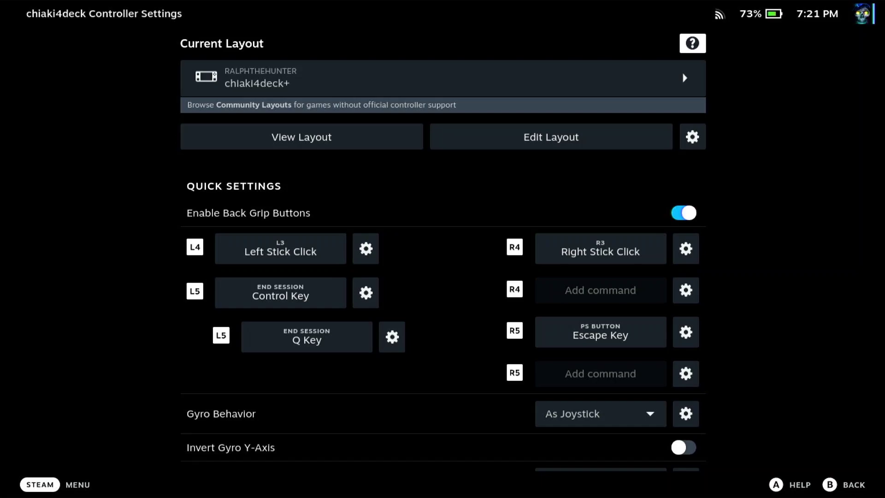
Examine the command options for the L4 back grip button, including the dialog for renaming its command.
key(Down)
key(Down)
key(Down)
key(Down)
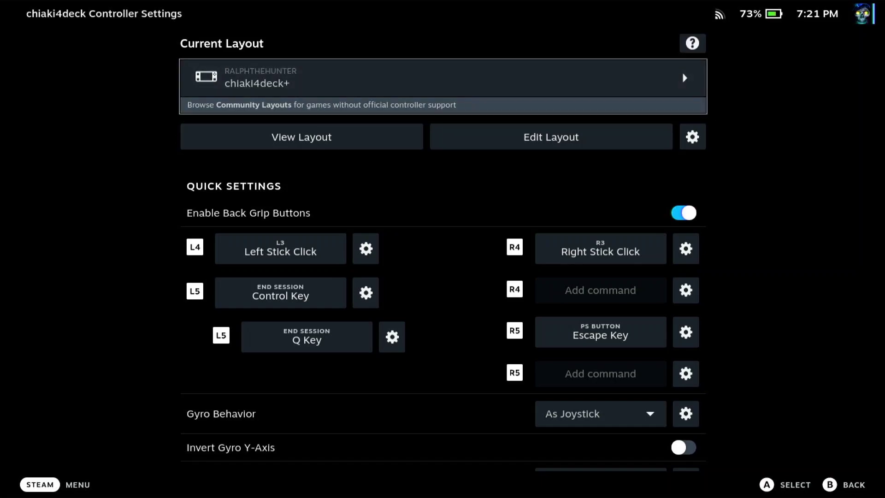
key(Left)
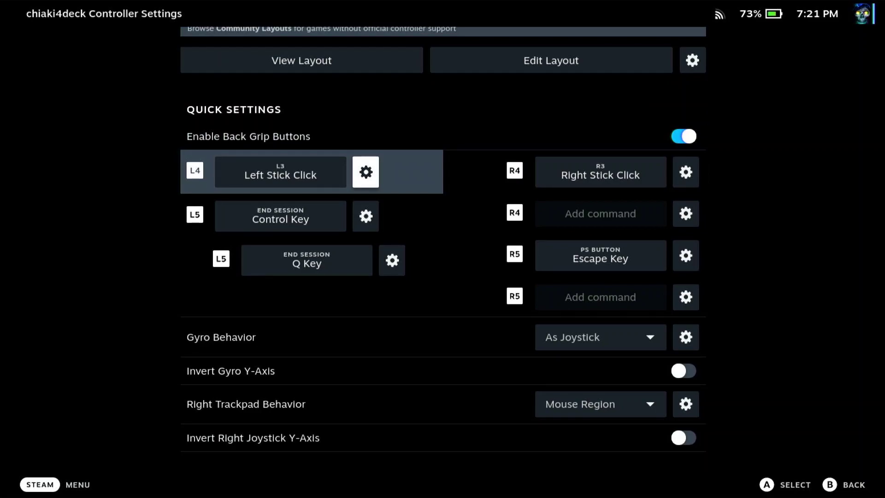
key(Return)
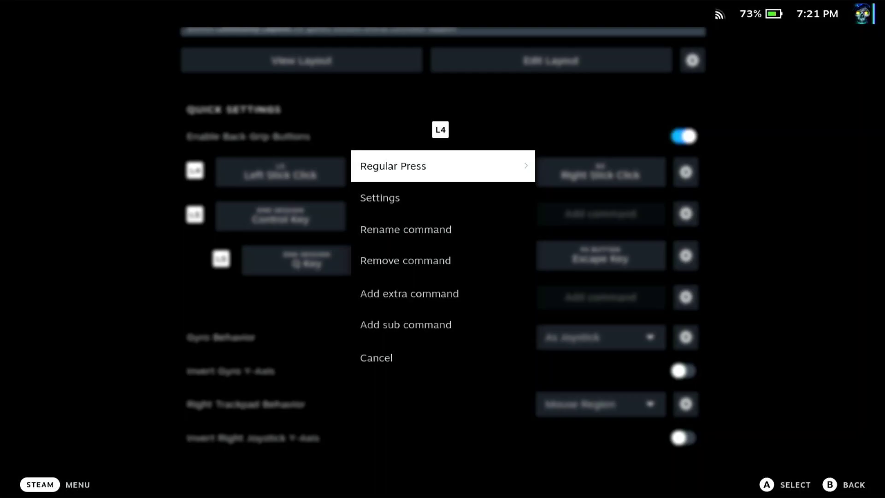
key(Up)
key(Up)
key(Up)
key(Up)
key(Up)
key(Up)
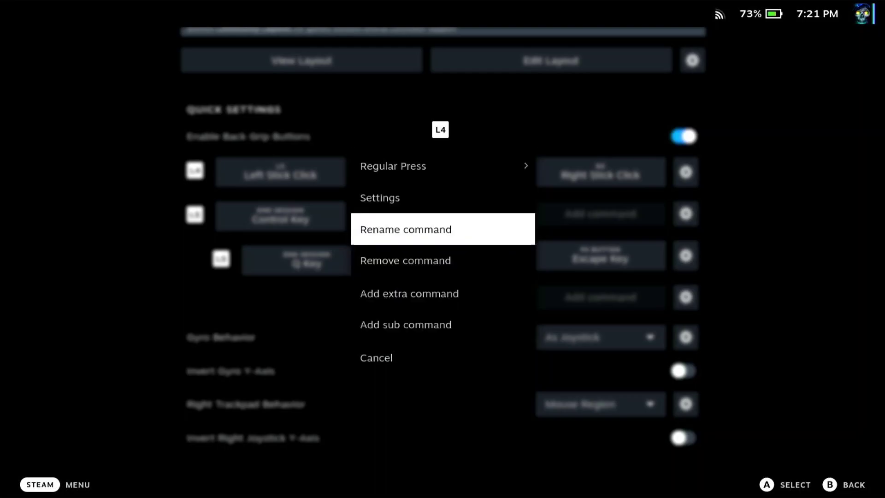
key(Down)
key(Up)
key(Up)
key(Up)
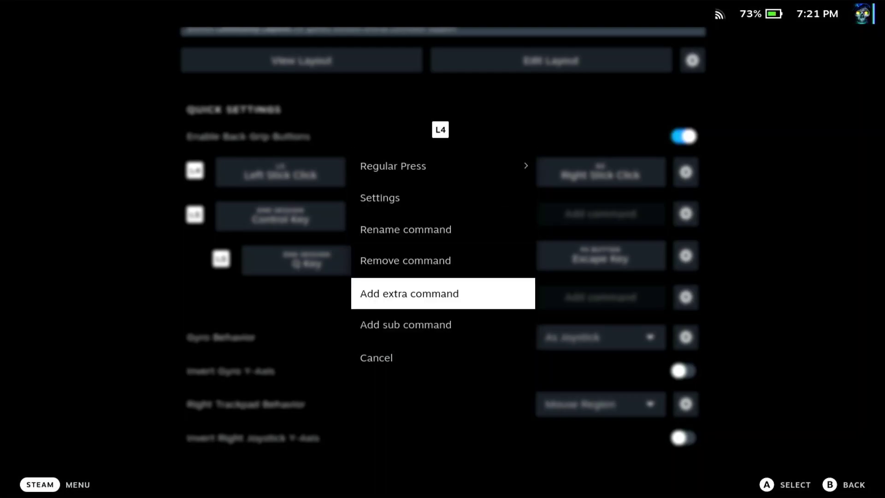
key(Up)
key(Up)
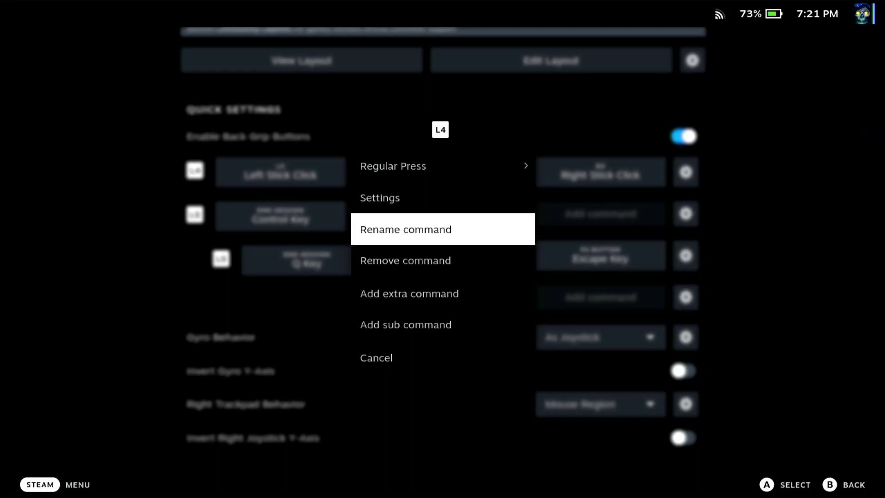
key(Return)
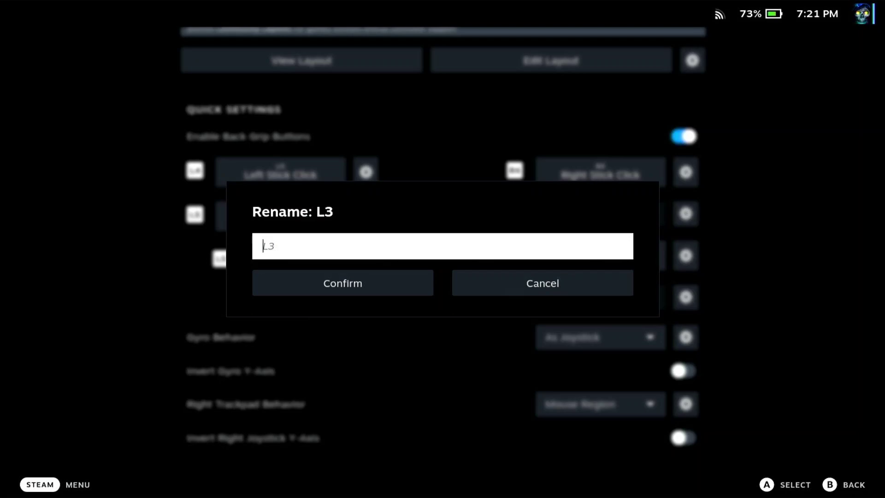
key(Escape)
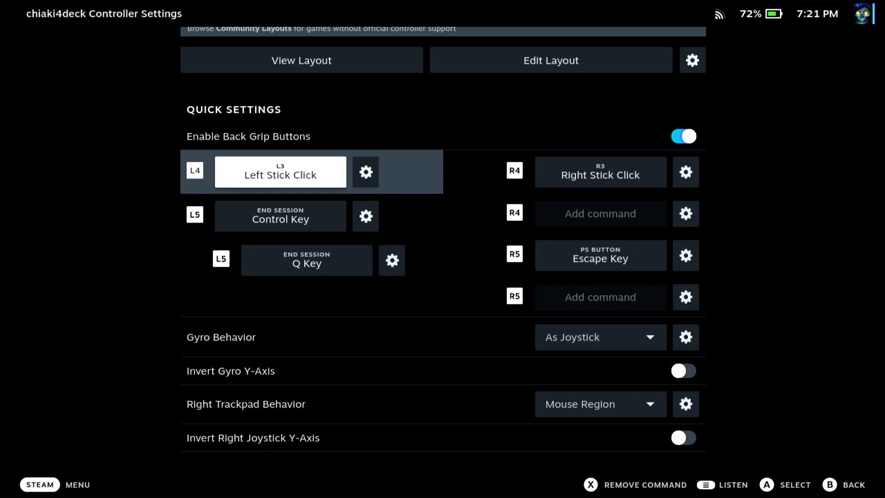
Open the command selection for L4 and examine the available mouse, keyboard, numpad, action set and system commands.
key(Up)
key(Up)
key(Down)
key(Down)
key(Return)
key(Right)
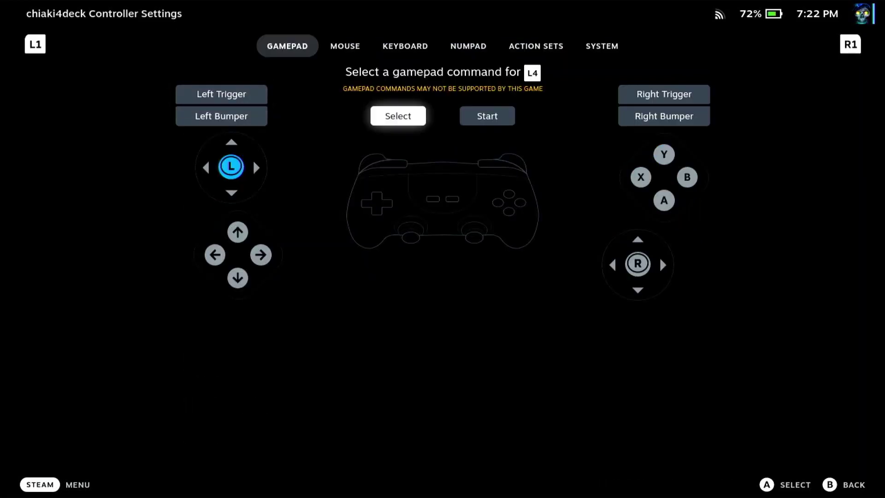
key(Up)
key(Right)
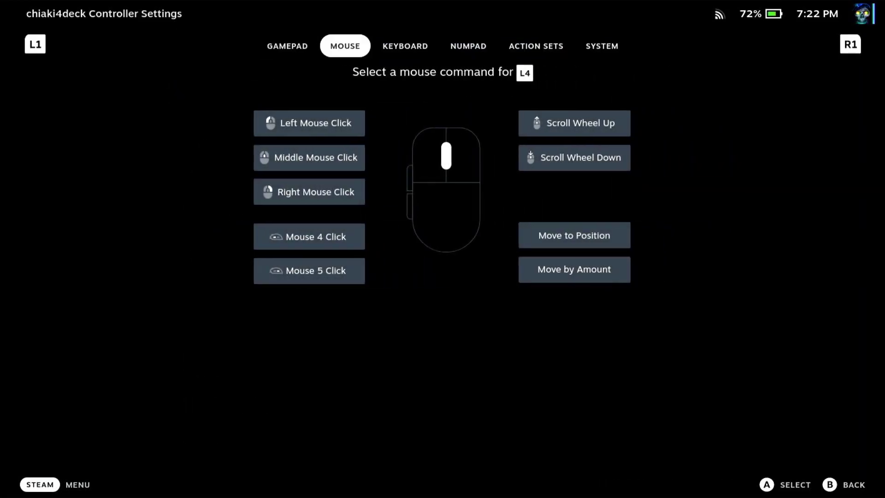
key(Right)
key(Right)
key(Right)
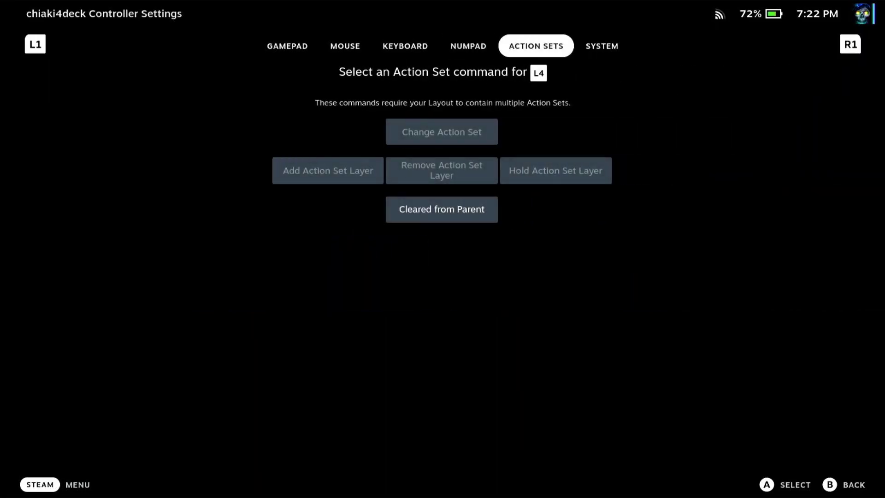
key(Right)
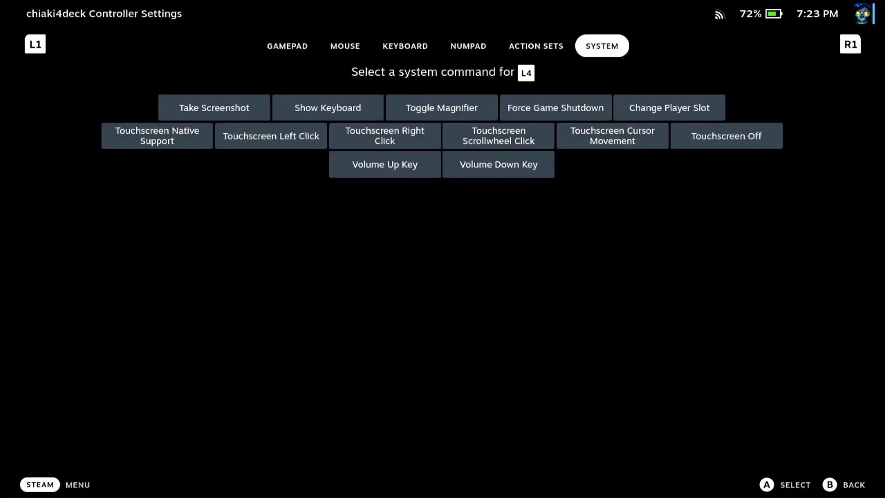
key(Left)
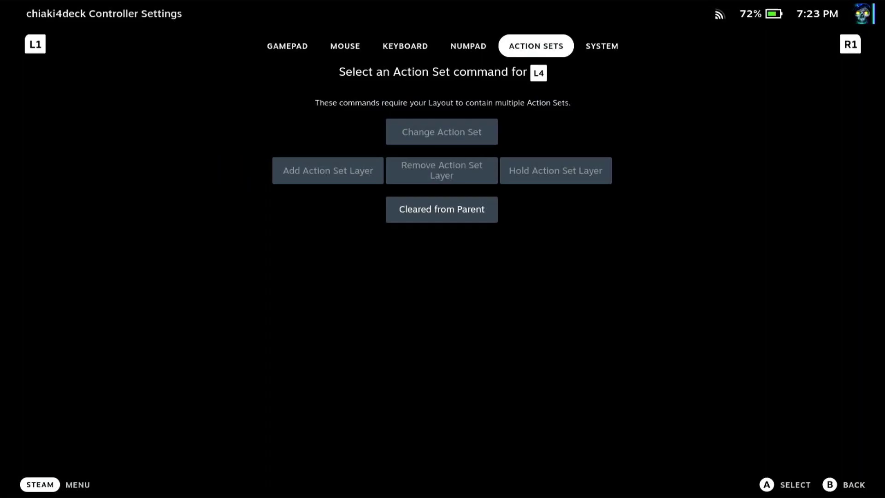
key(Left)
key(Left)
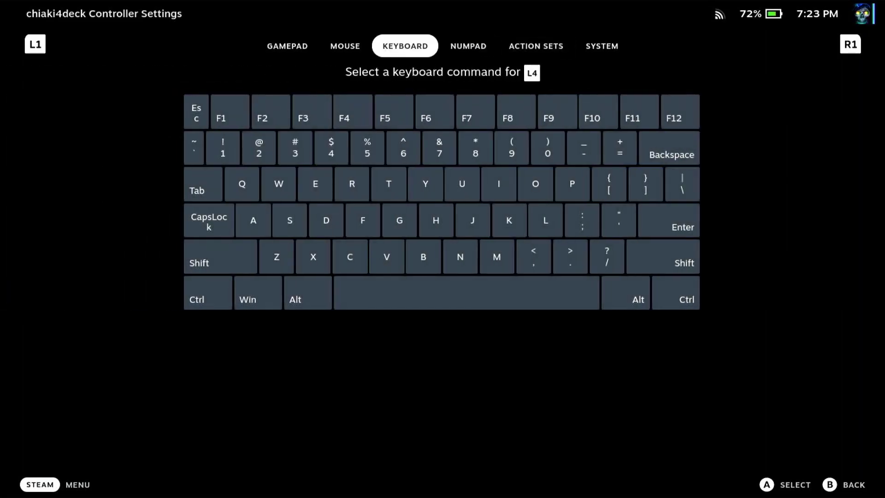
key(Left)
key(Left)
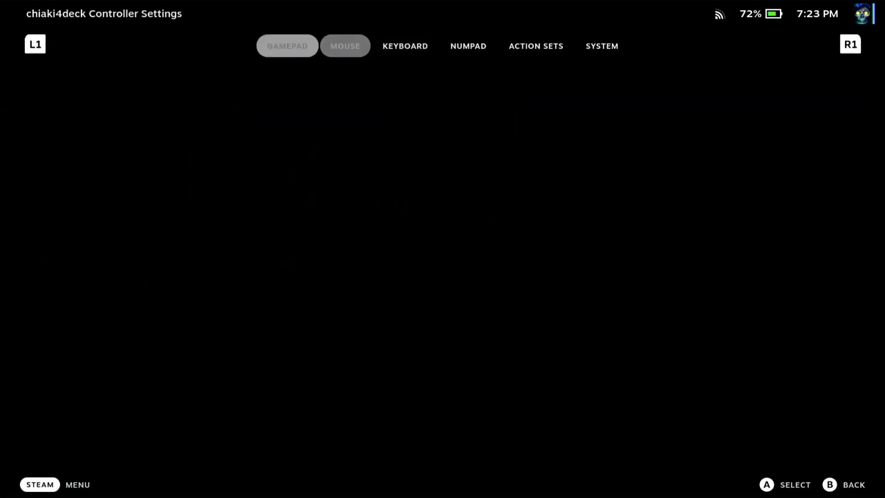
Assign the gamepad's Left Stick Click command to the L4 back grip button.
key(Down)
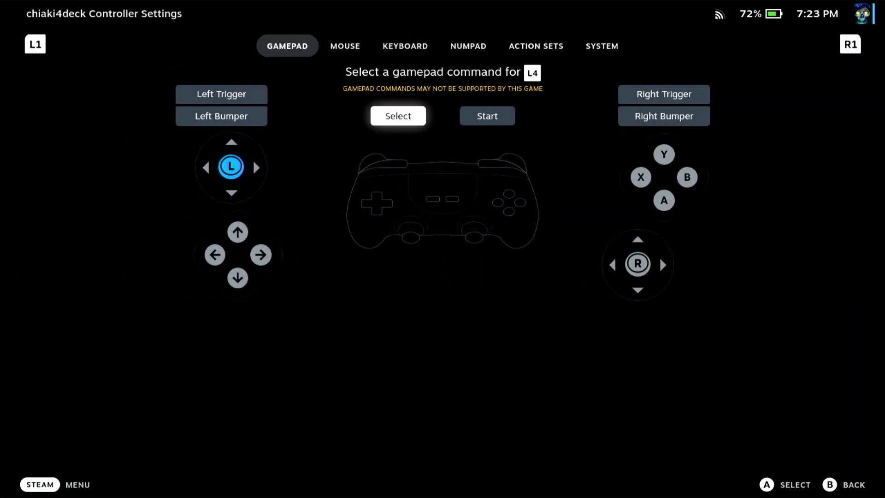
key(Left)
key(Down)
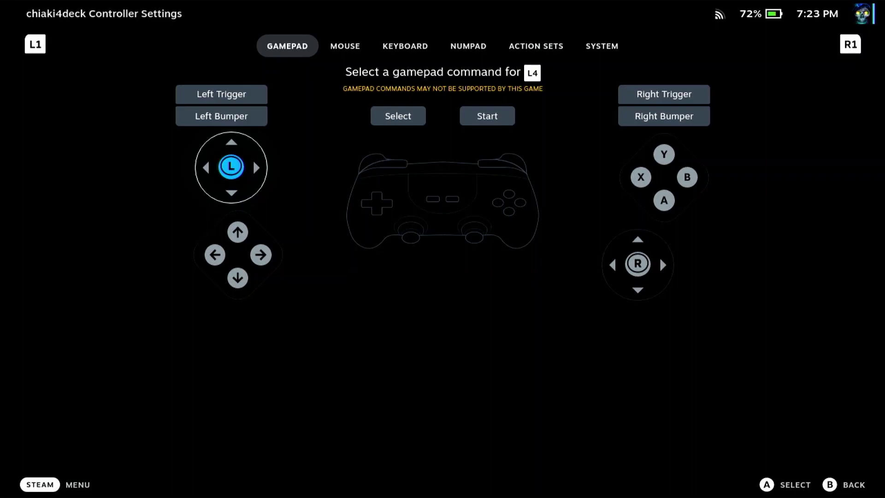
key(Return)
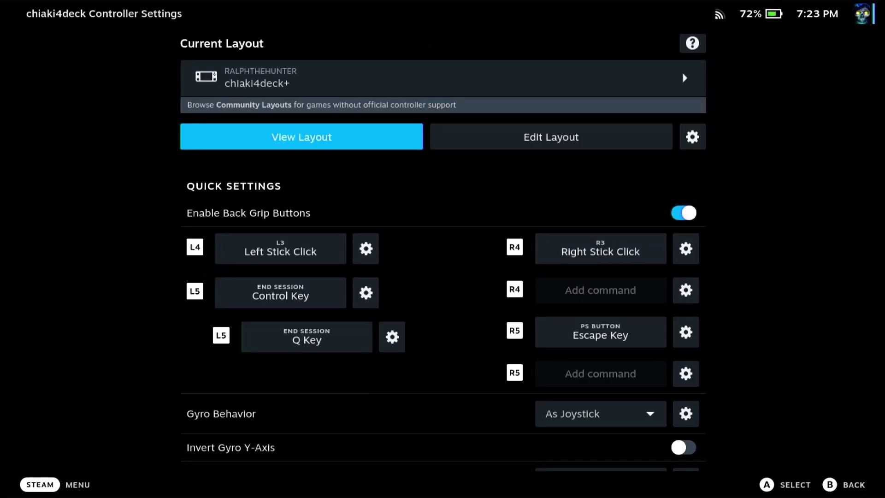
Look up the right stick click among the gamepad commands for R4 and return to the controller settings.
key(Down)
key(Down)
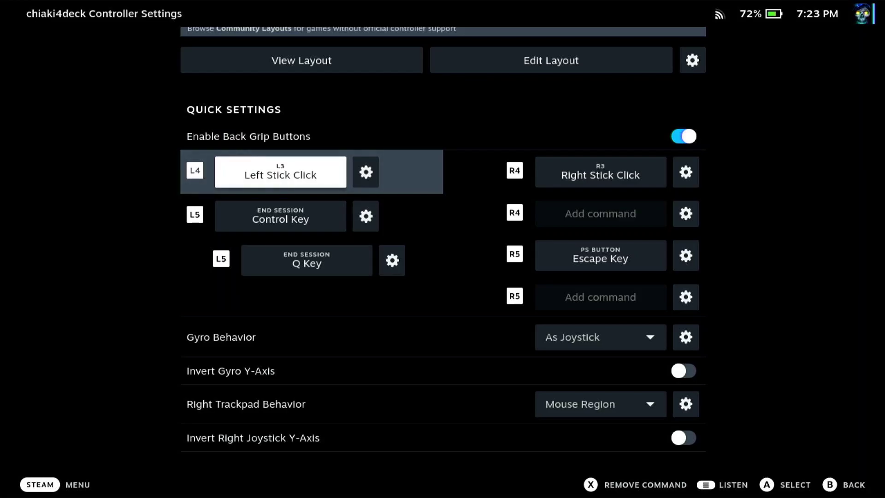
key(Right)
key(Right)
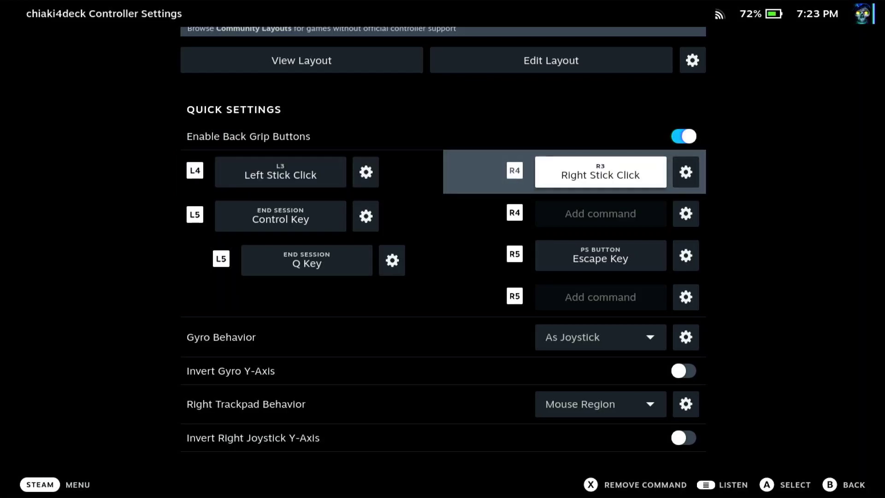
key(Return)
key(Down)
key(Down)
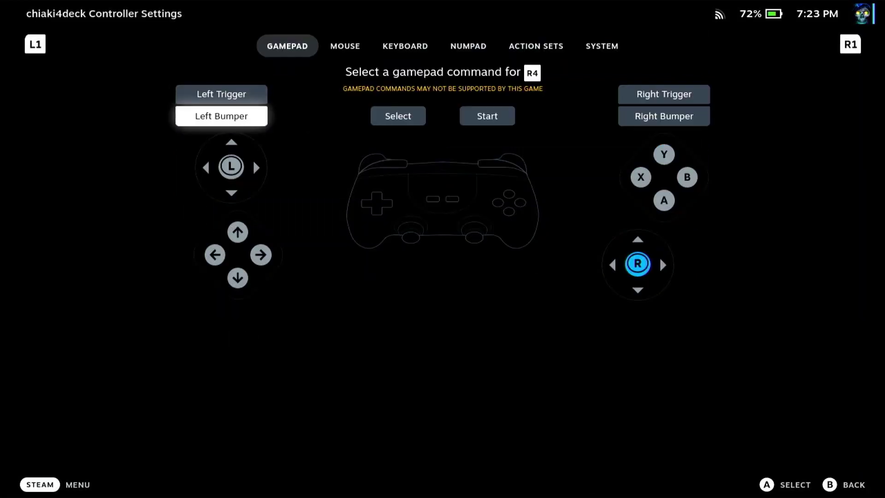
key(Right)
key(Right)
key(Right)
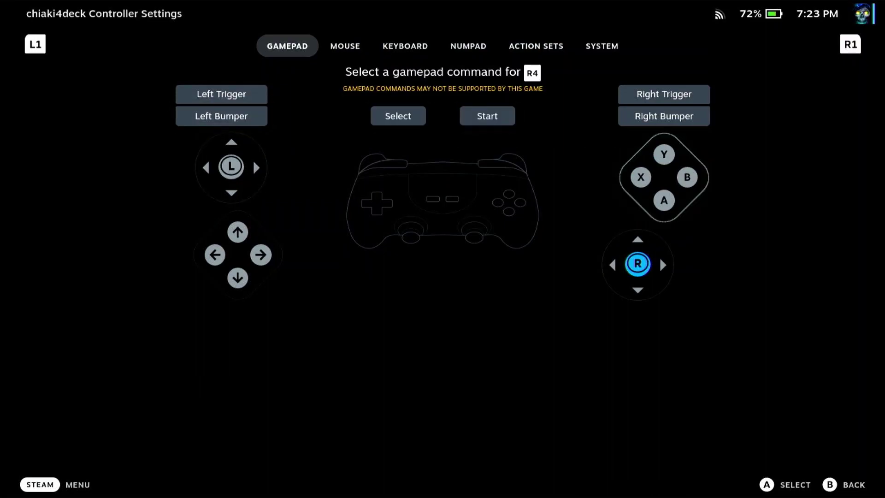
key(Down)
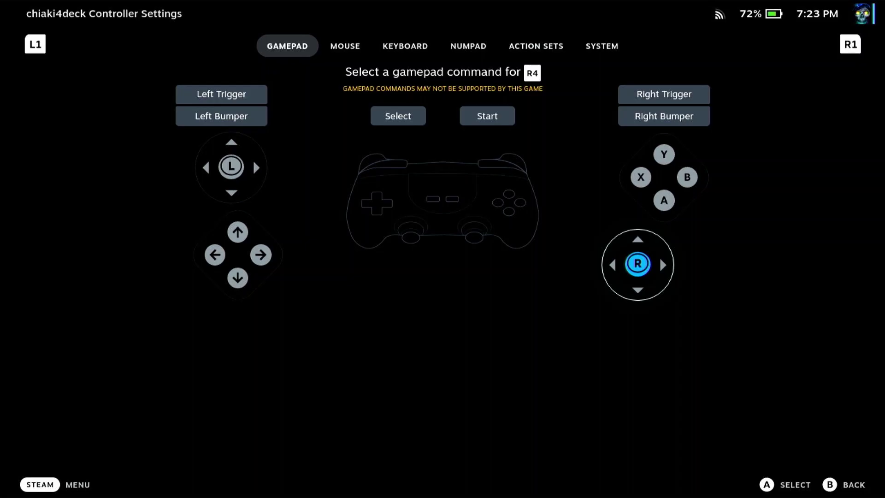
key(Return)
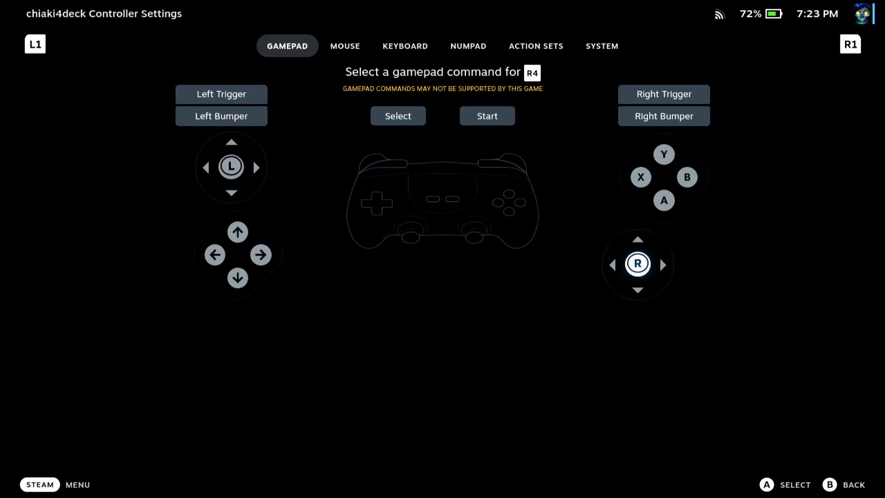
key(Escape)
key(Down)
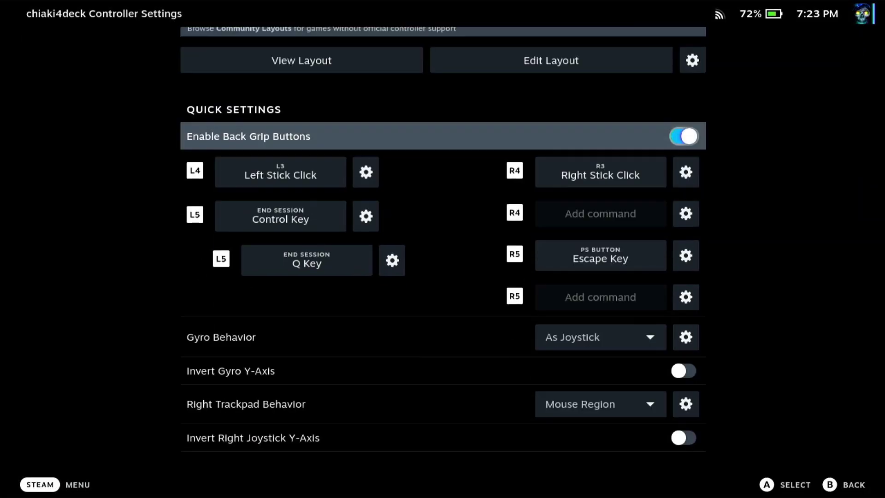
key(Down)
key(Right)
key(Right)
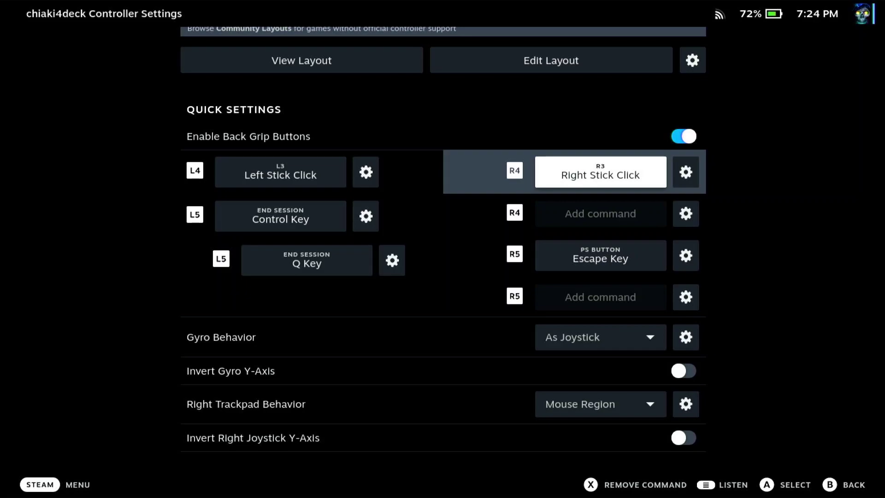
key(Left)
key(Right)
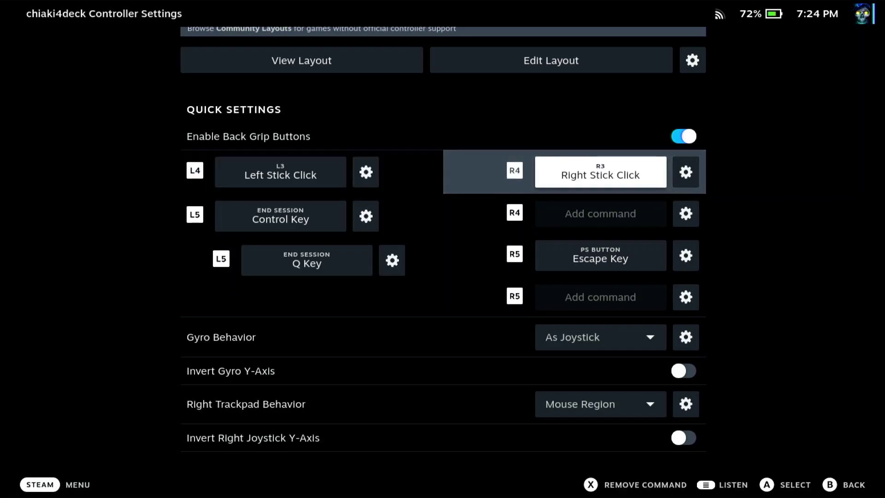